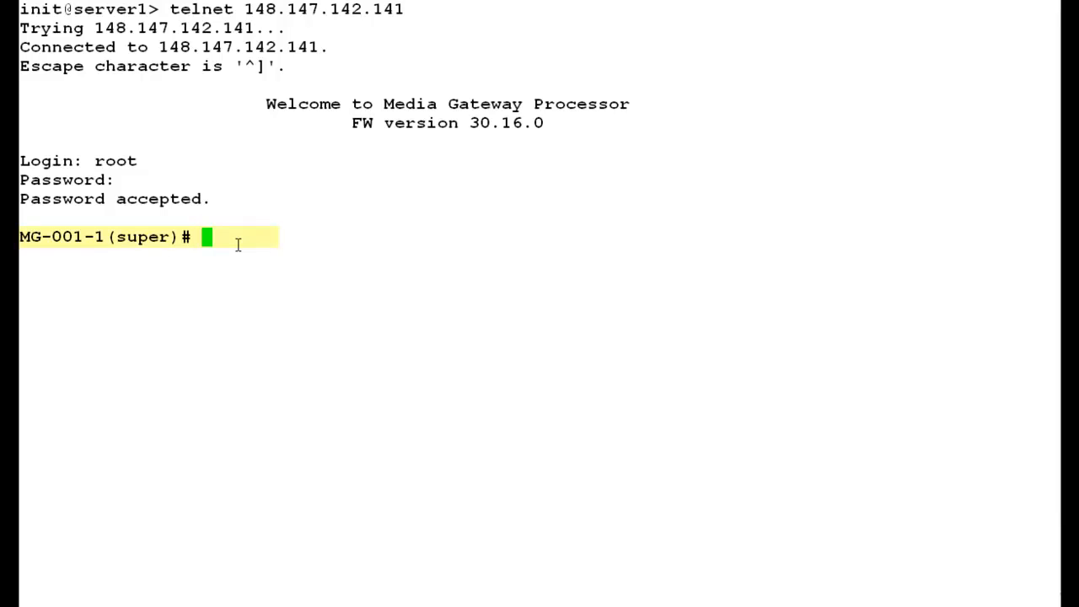
type("config")
Enter configuration mode and list the boot images: both banks on 30.16.0, Bank A active
key("Return")
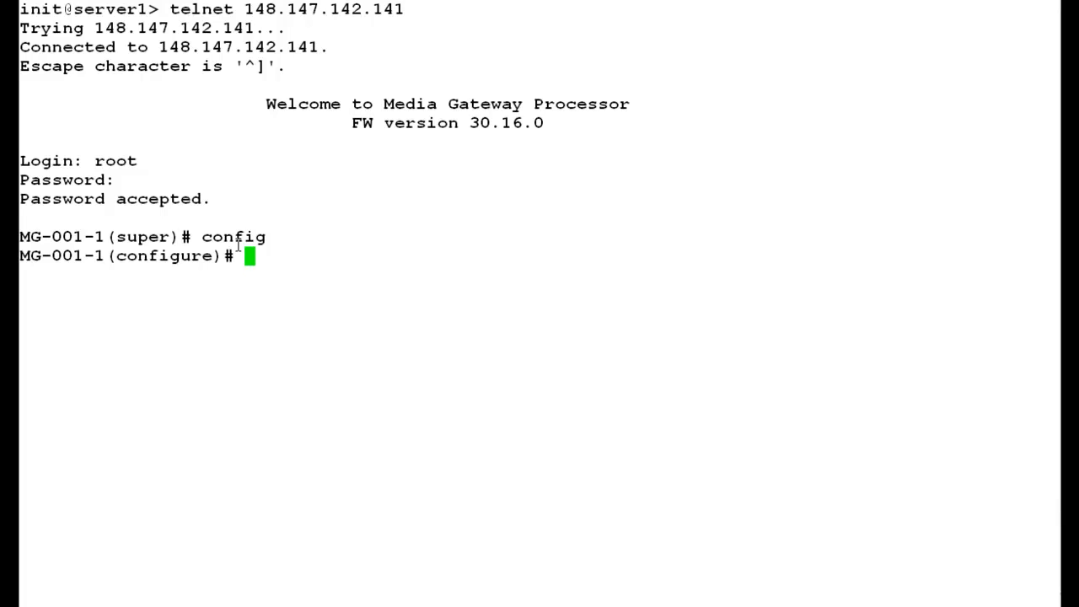
type("show mgp bootimage")
key("Return")
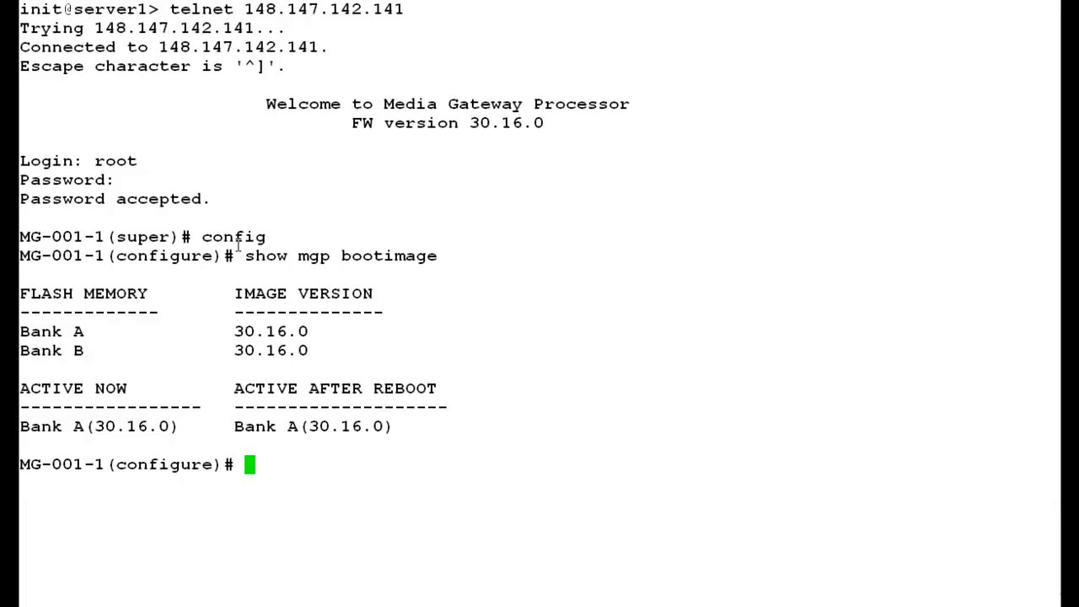
type("Copy tftp mgp-image b MGP_30_20_0.bin 148.147.142.143")
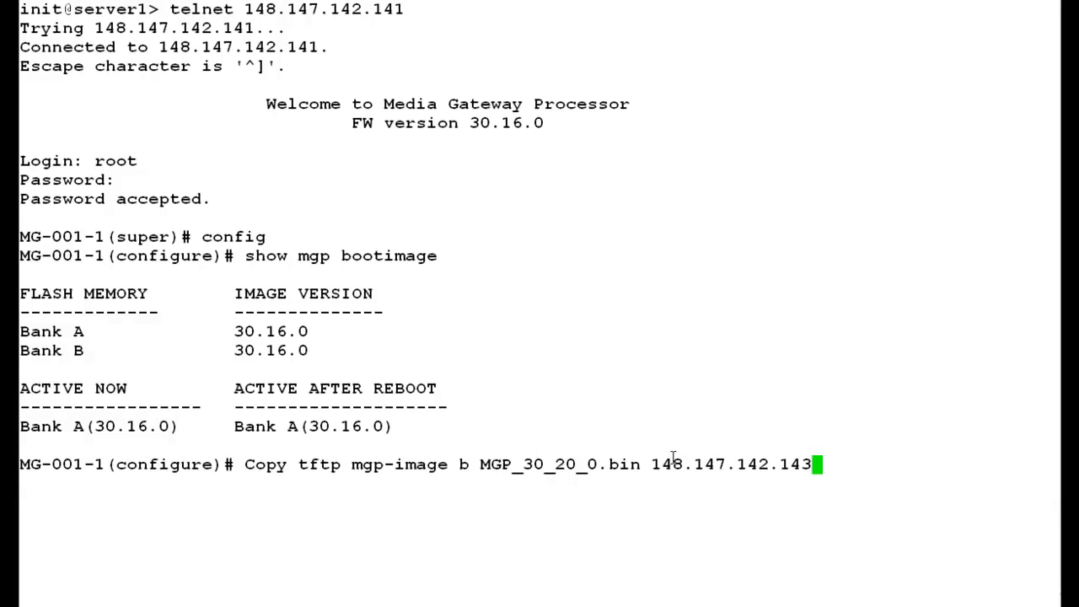
Run the tftp copy of MGP_30_20_0.bin into Bank B until the download status reports success
key("Return")
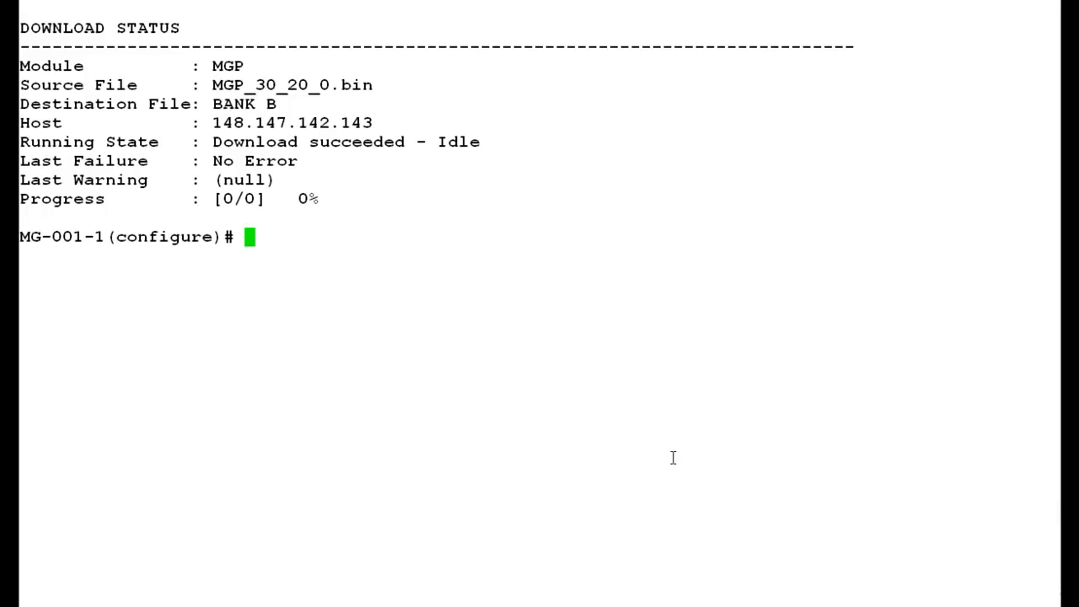
type("set mgp bootimage b")
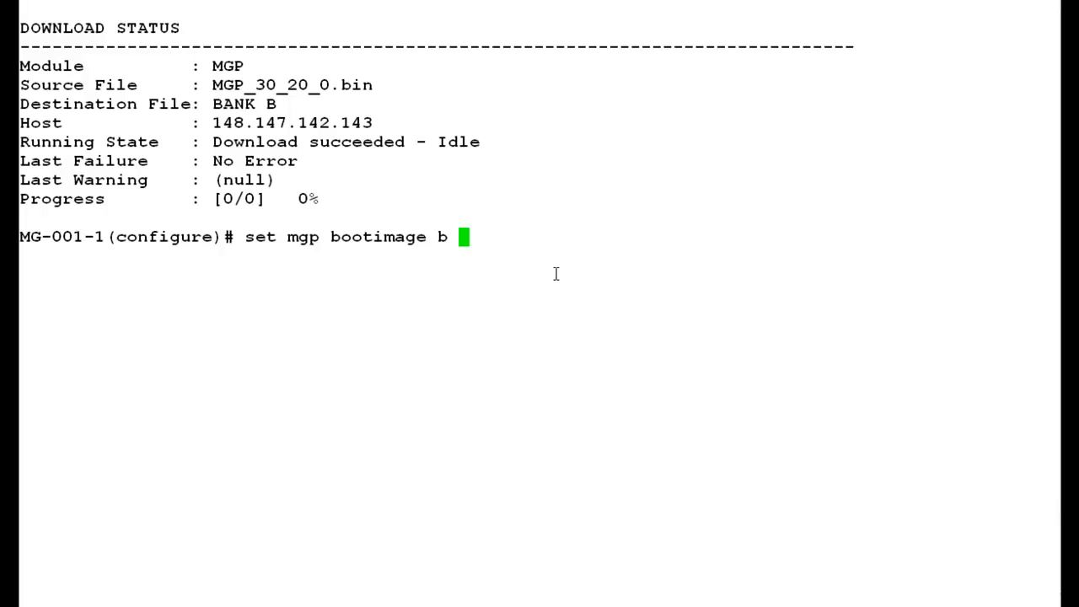
Run 'set mgp bootimage b' so the gateway boots from Bank B
key("Return")
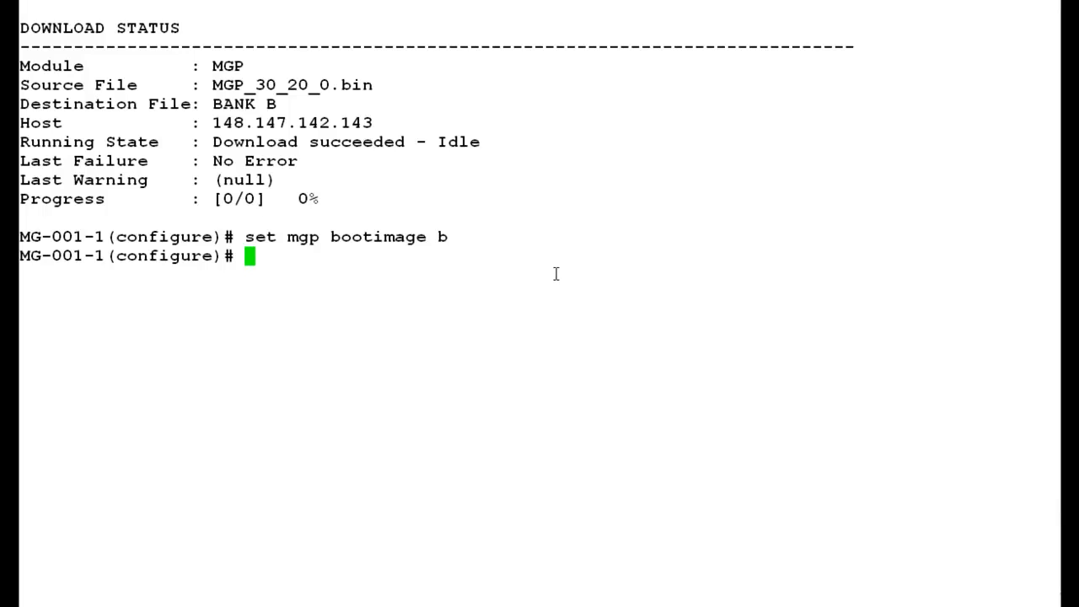
type("reset mgp")
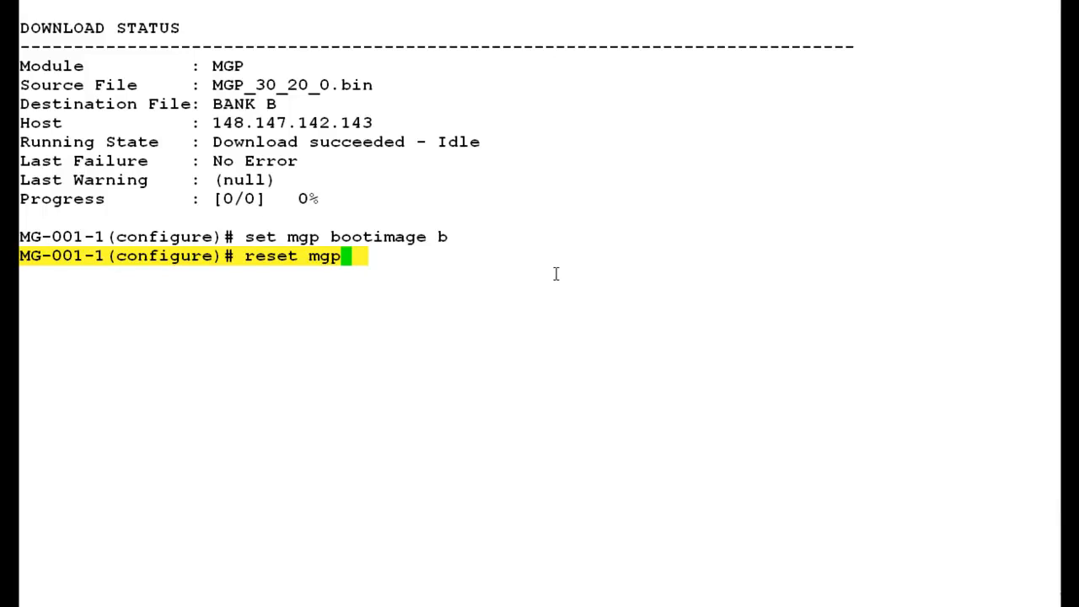
Run 'reset mgp' to hard-reset the gateway before reconnecting via telnet 148.147.142.141
key("Return")
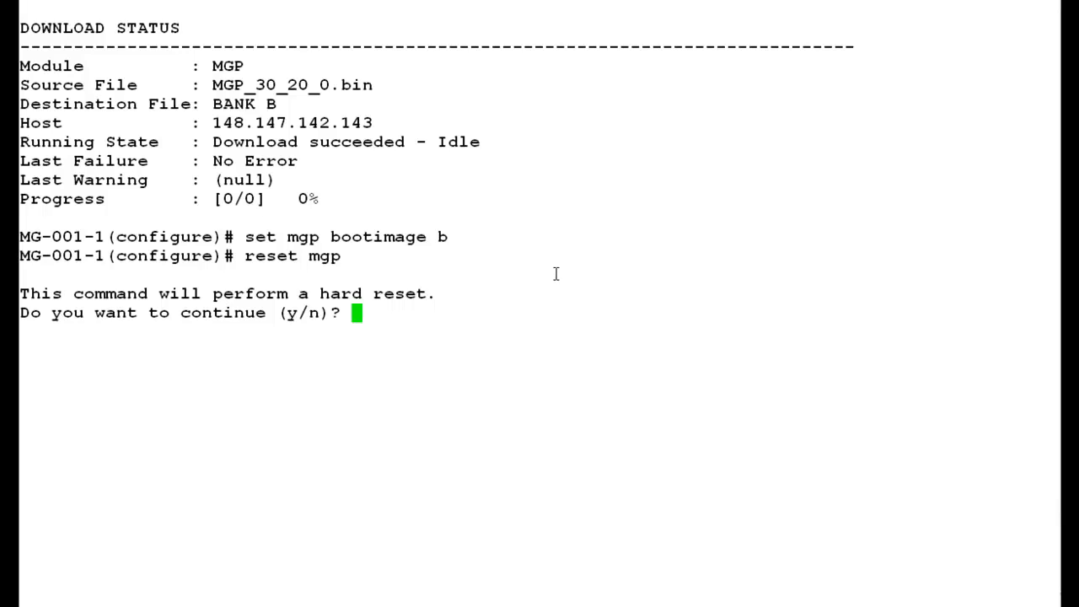
type("y")
type("telnet 148.147.142.141")
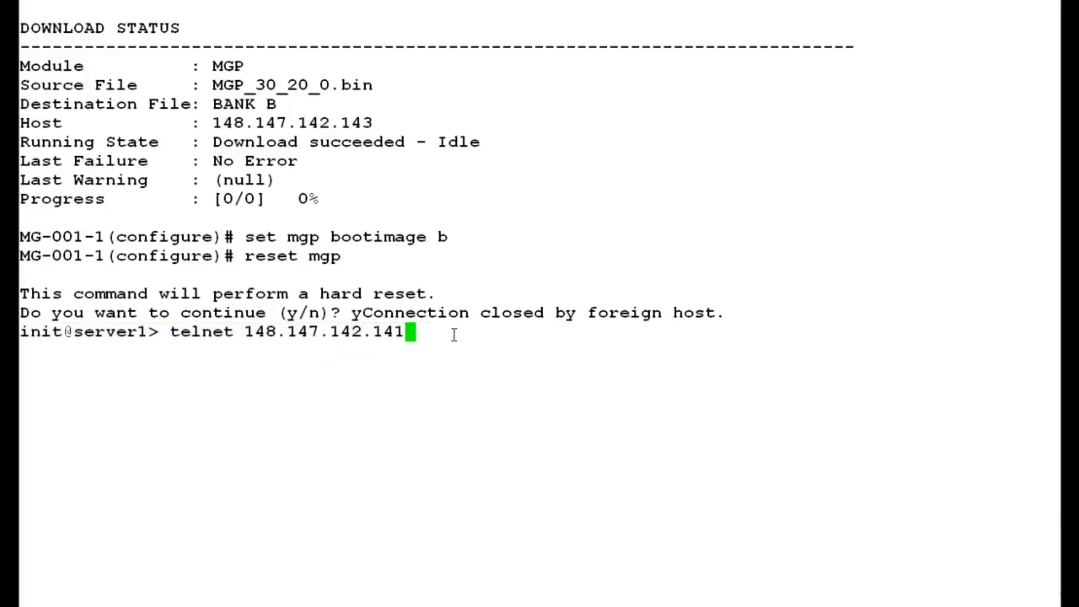
Reconnect to 148.147.142.141 and log in as root with the superuser password
key("Return")
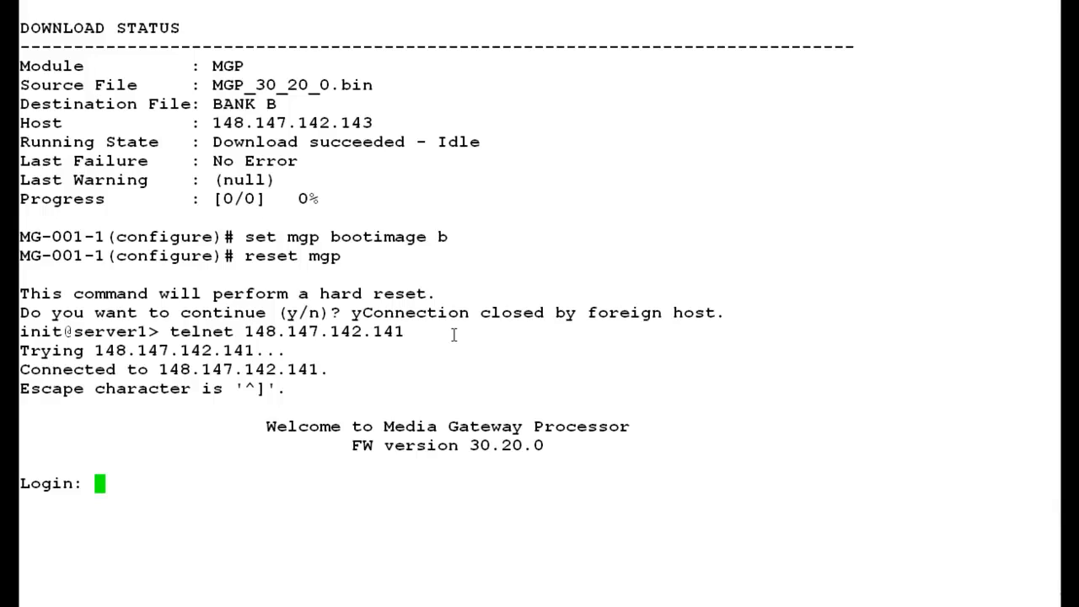
type("root")
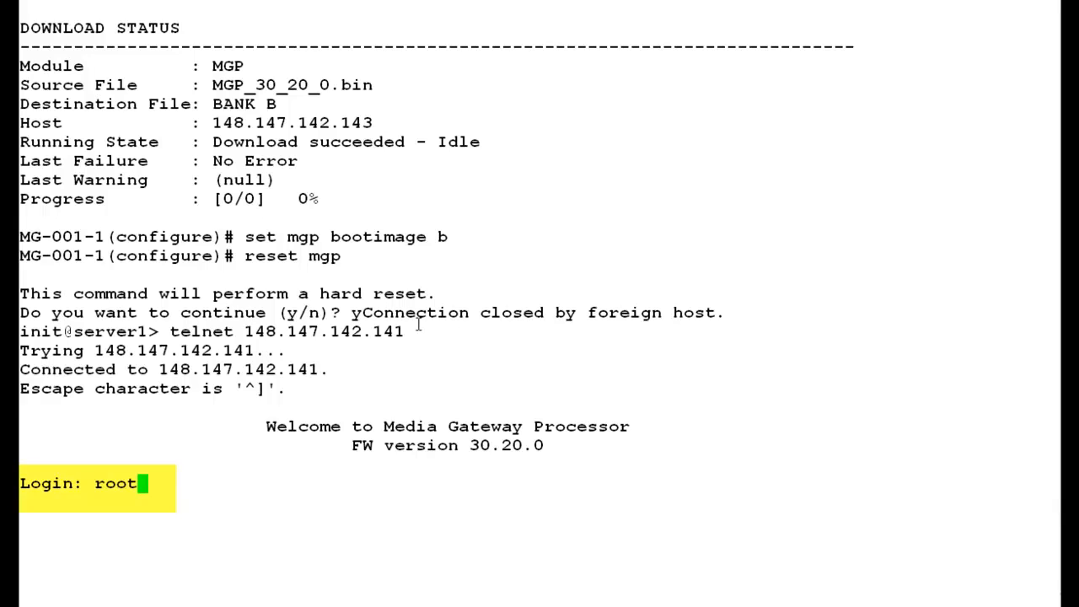
key("Return")
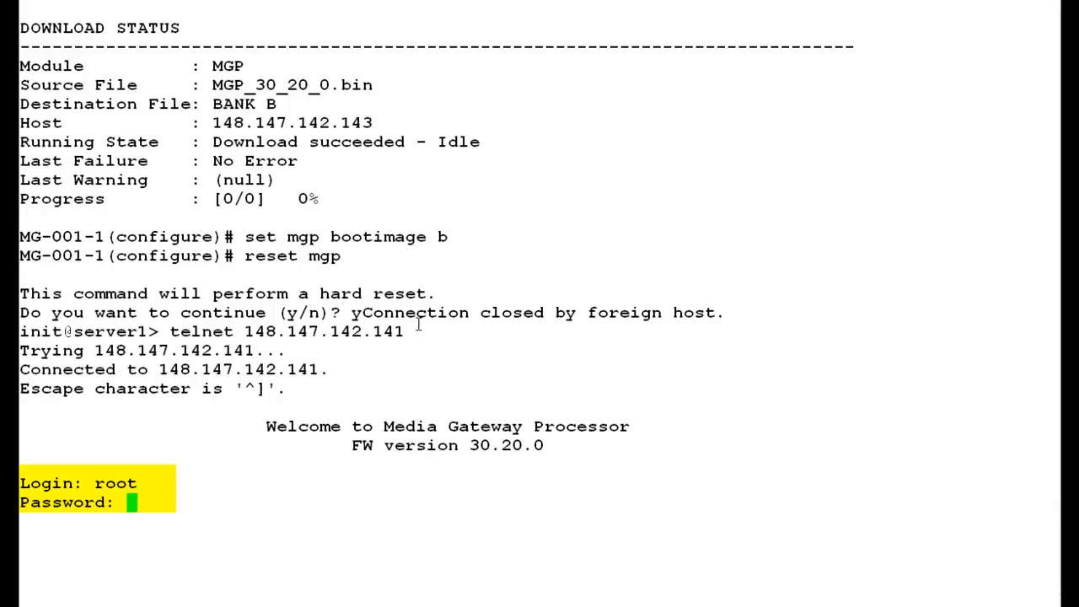
key("Return")
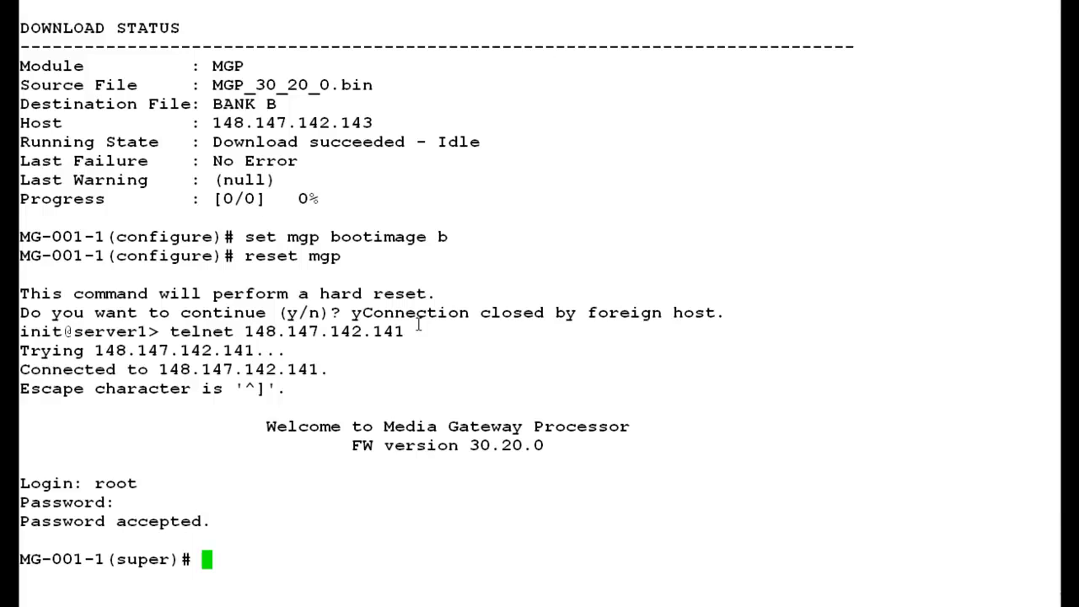
type("show mgp bootimage")
Run 'show mgp bootimage' confirming Bank B holds 30.20.0, active now and after reboot
key("Return")
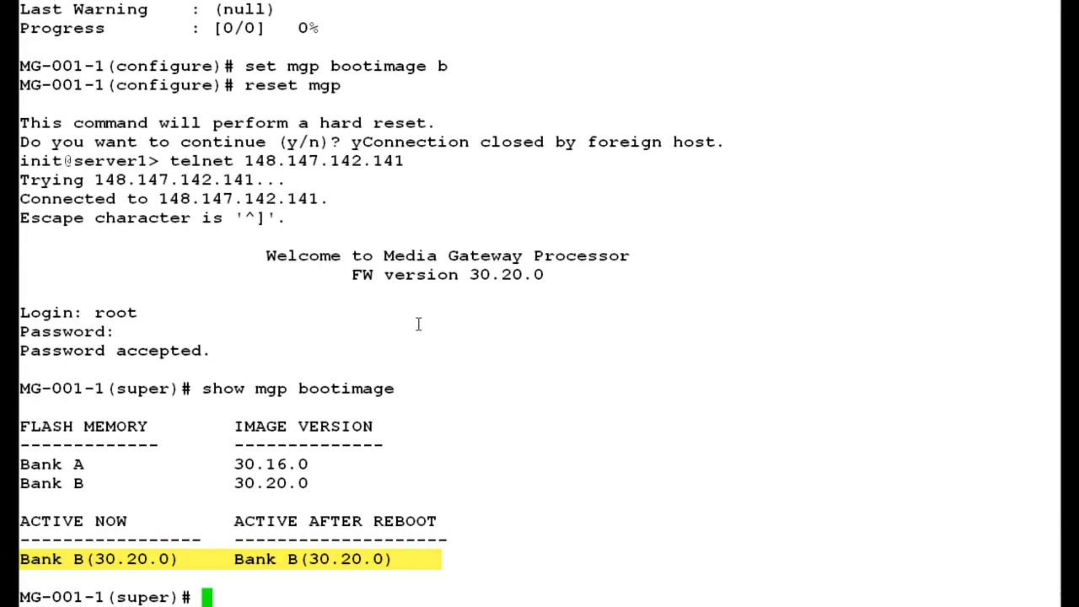